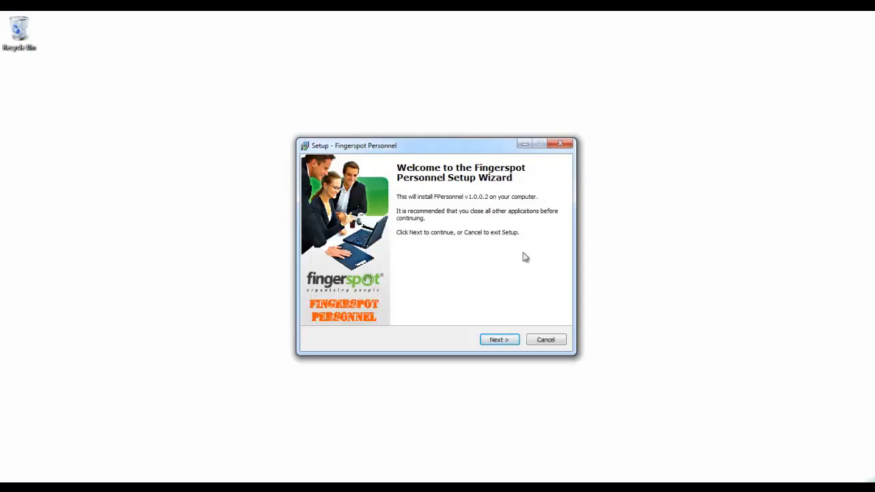
Accept the Fingerspot Personnel license agreement and keep the default installation and Start Menu folders.
left_click(499, 340)
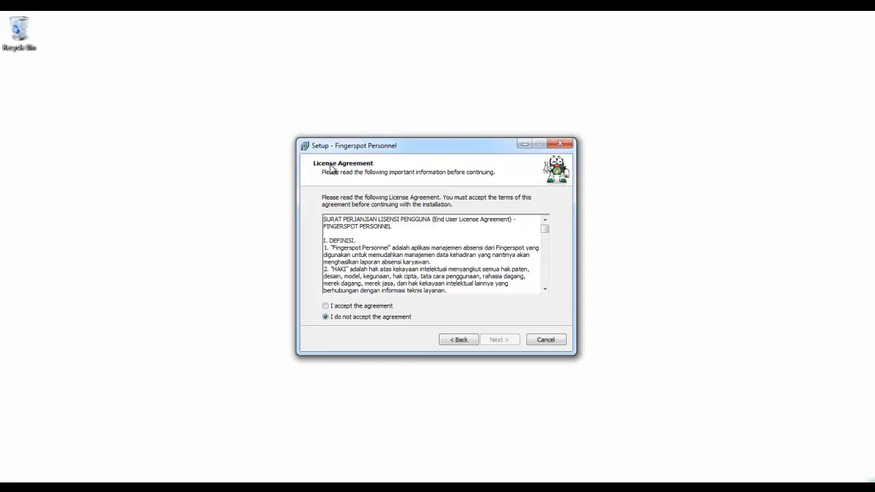
left_click(325, 305)
left_click(498, 340)
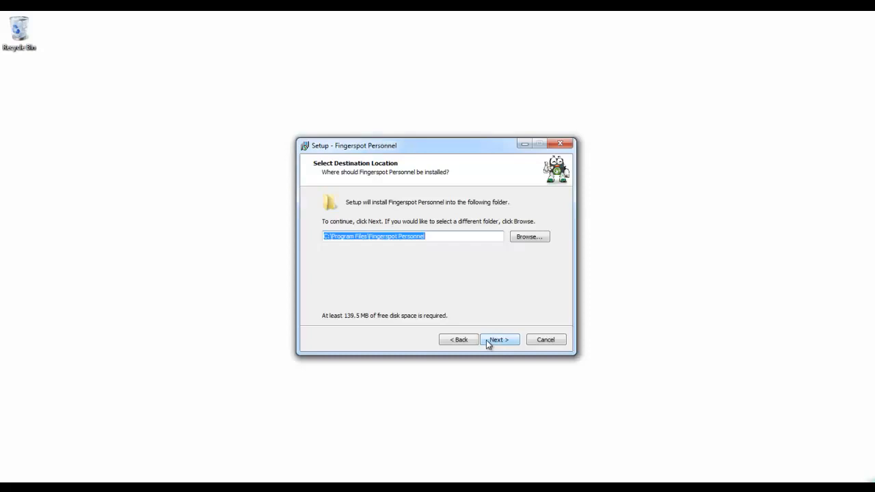
left_click(486, 339)
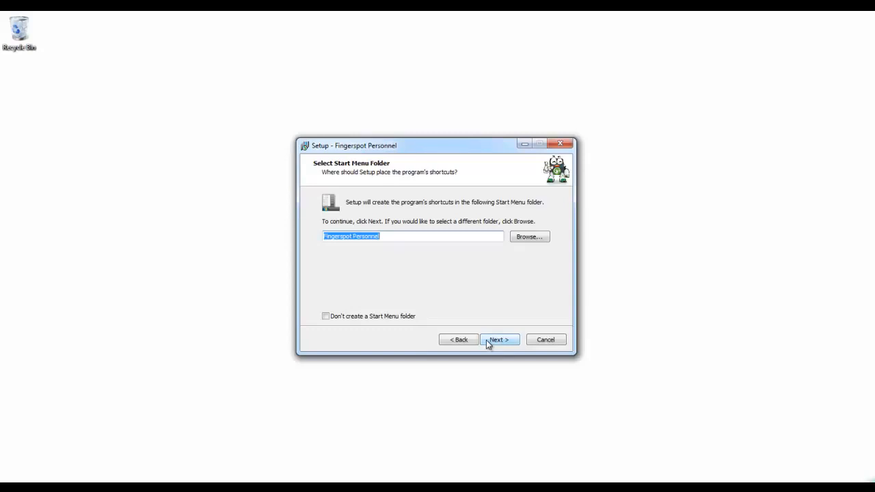
left_click(489, 341)
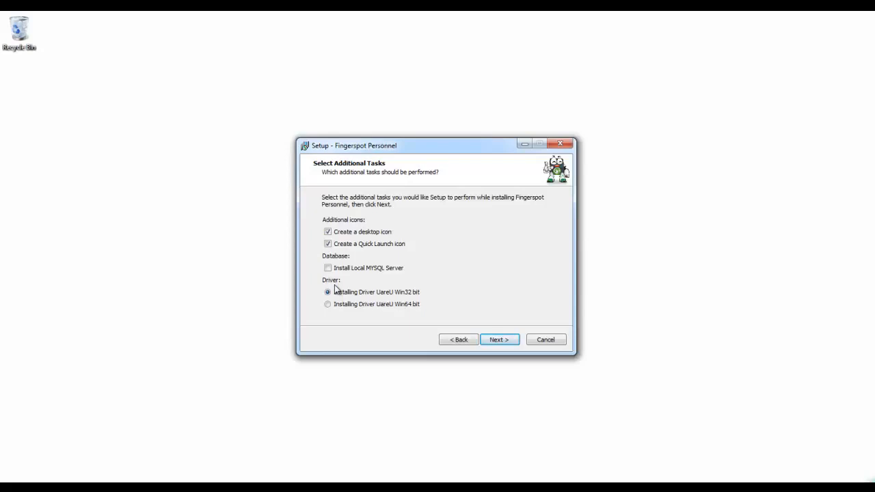
Include Install Local MYSQL Server in the additional tasks and start the Fingerspot Personnel installation.
left_click(328, 268)
left_click(501, 341)
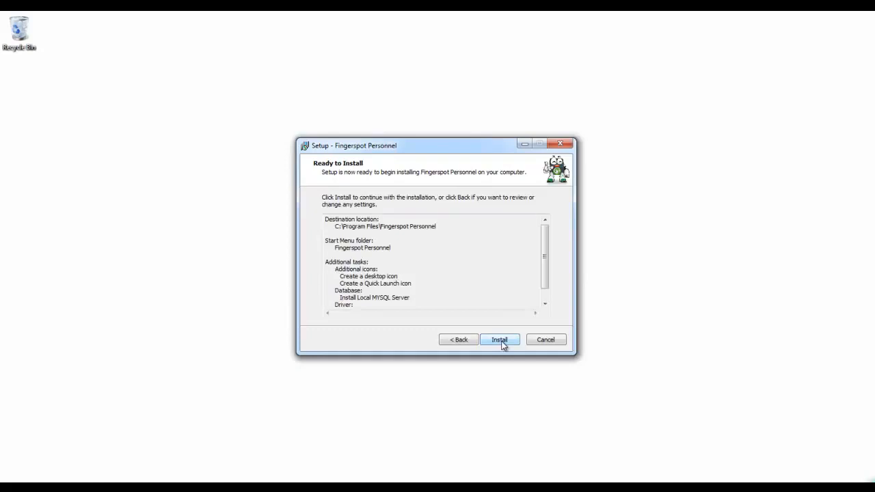
left_click(501, 341)
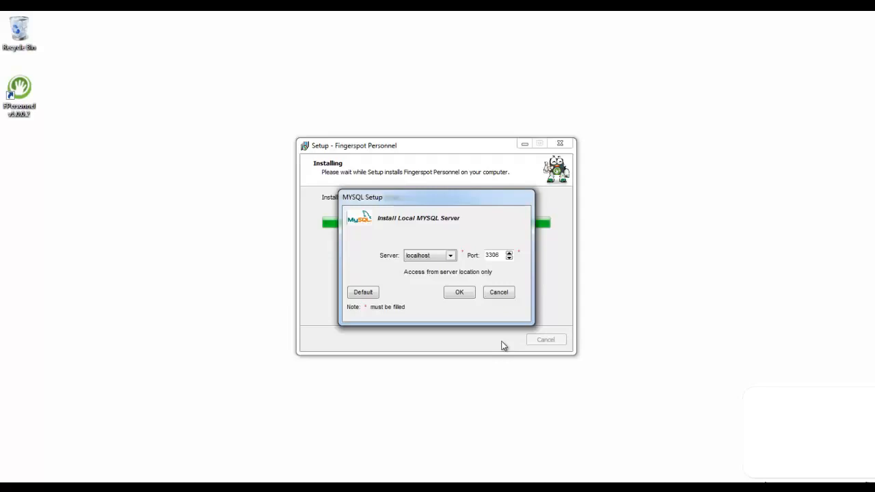
Install the local MySQL server with localhost as the server and 3310 as the port.
left_click(450, 255)
left_click(449, 255)
left_click(450, 256)
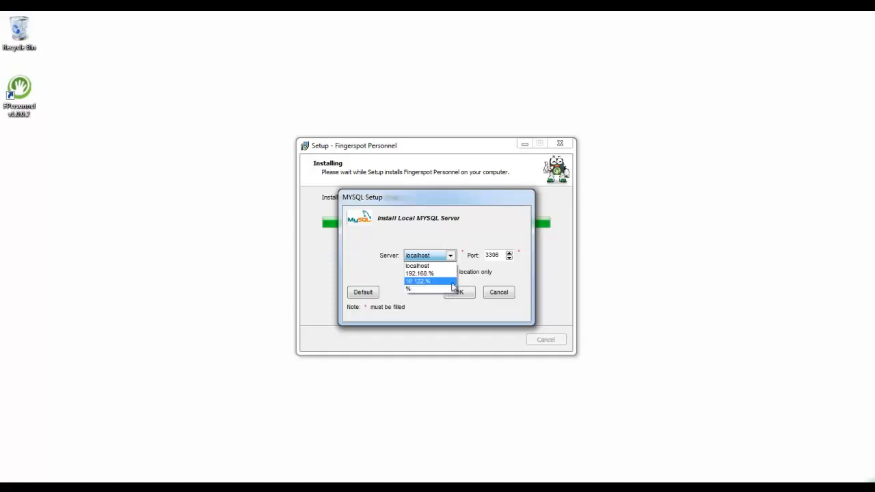
left_click(448, 266)
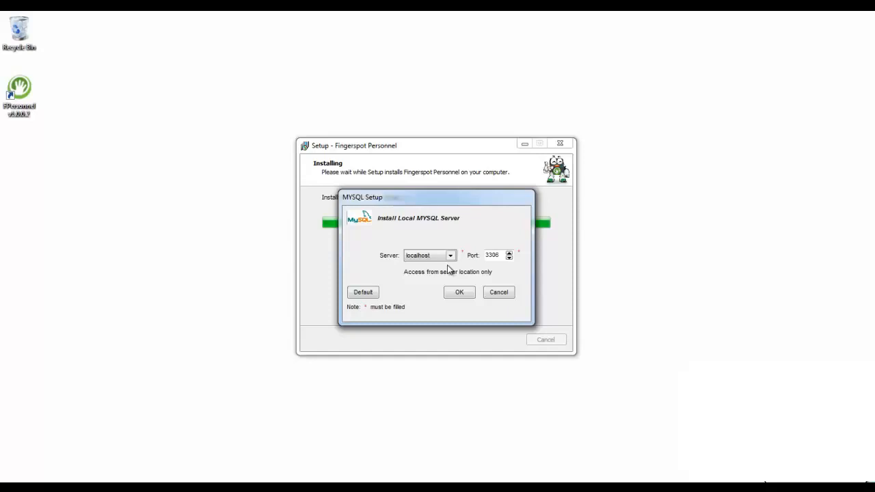
left_click(718, 199)
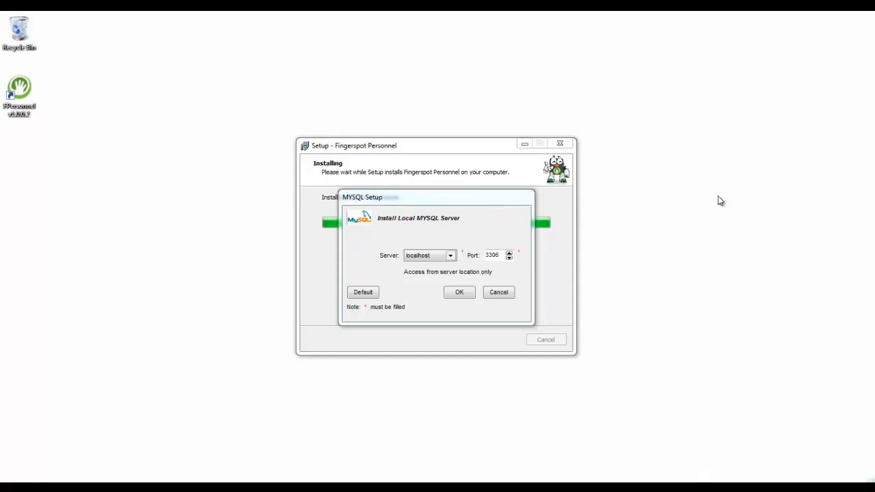
left_click(508, 247)
key("BackSpace")
key("BackSpace")
type("10")
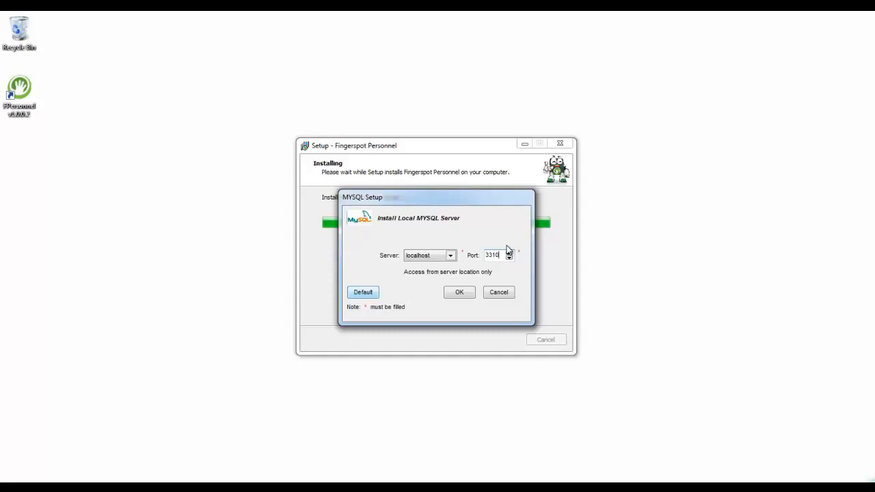
key("Return")
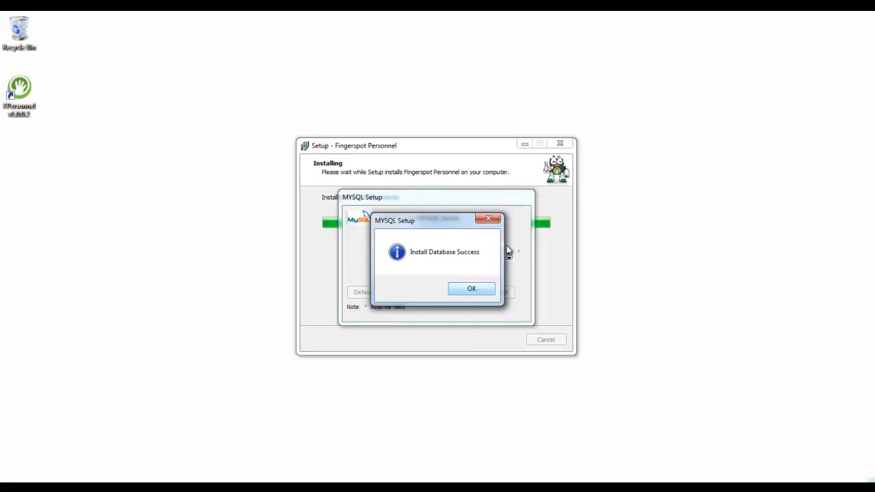
key("Return")
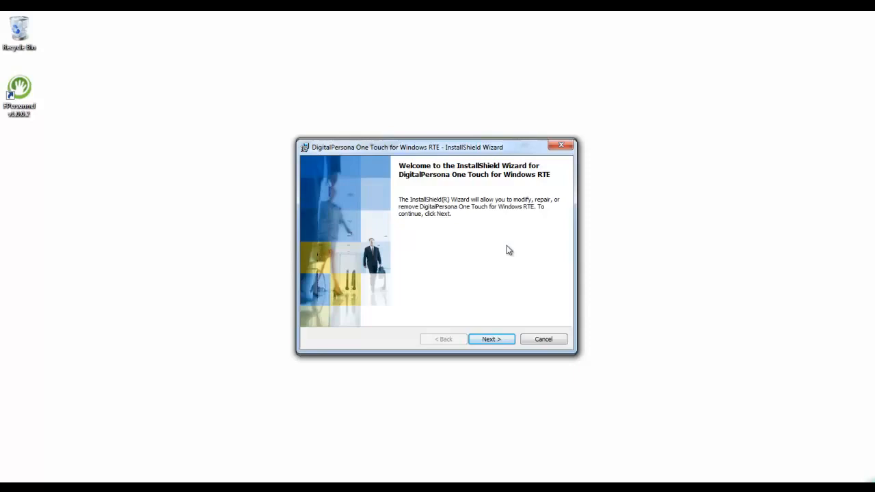
Complete the DigitalPersona One Touch for Windows RTE setup using the Modify option and default features.
key("Return")
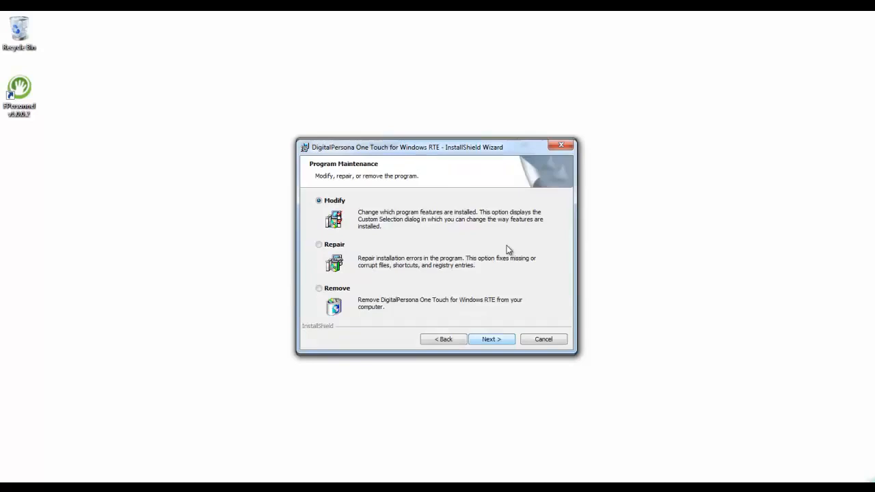
key("Return")
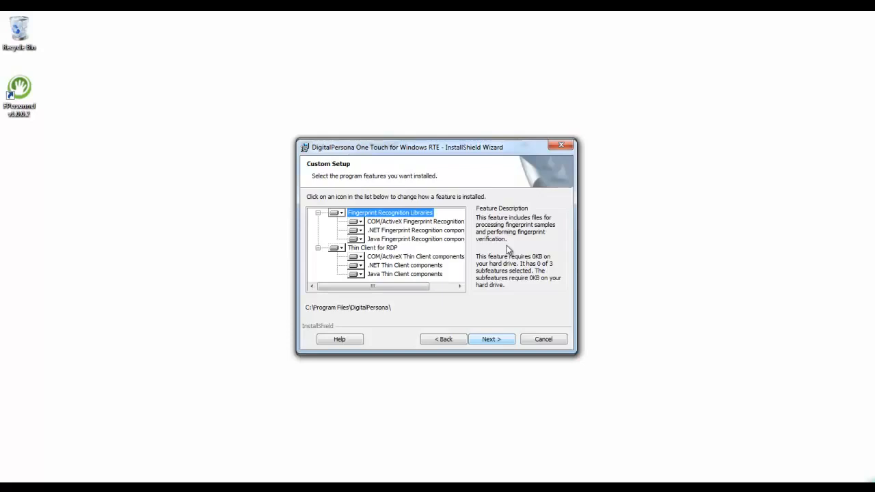
key("Return")
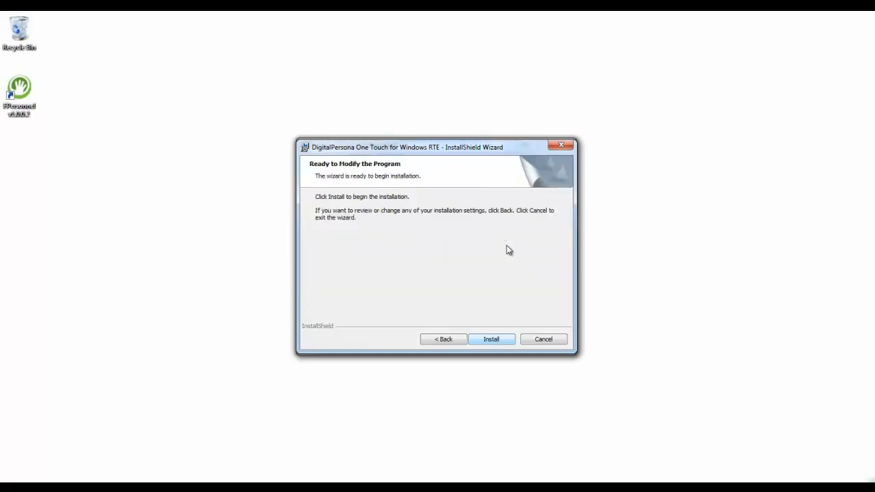
key("Return")
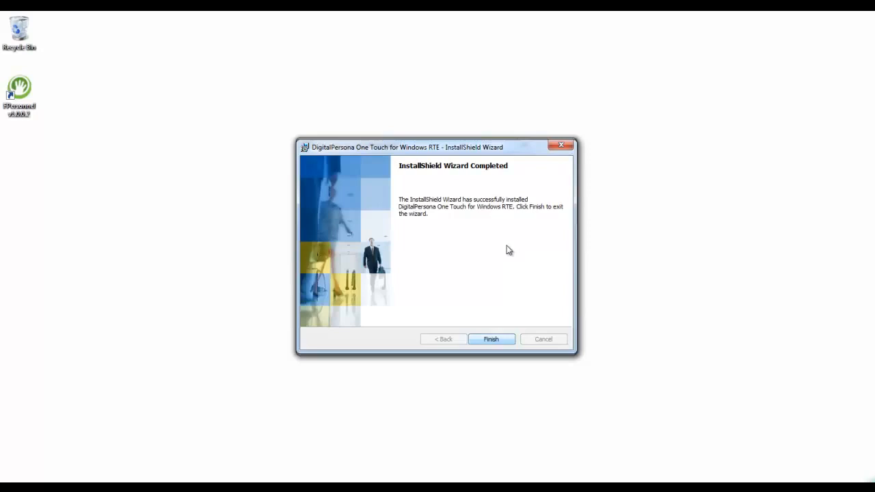
key("Return")
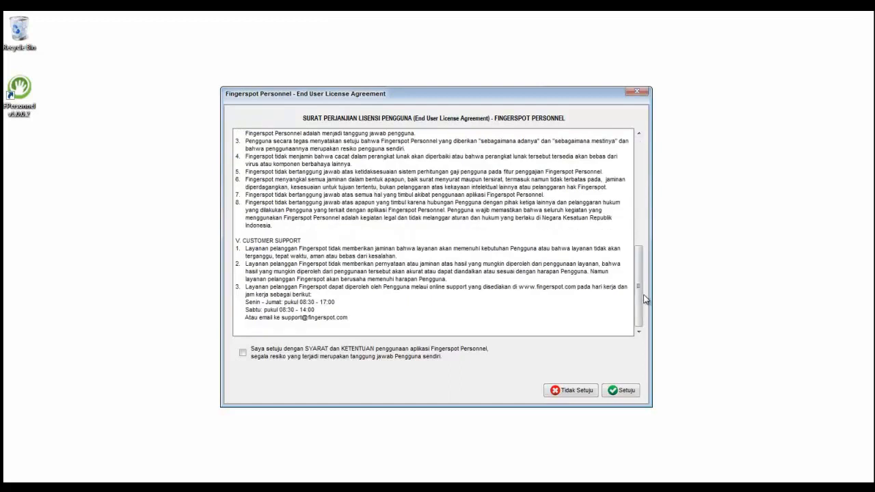
Agree to the terms of the Fingerspot Personnel end user license agreement.
left_click(243, 354)
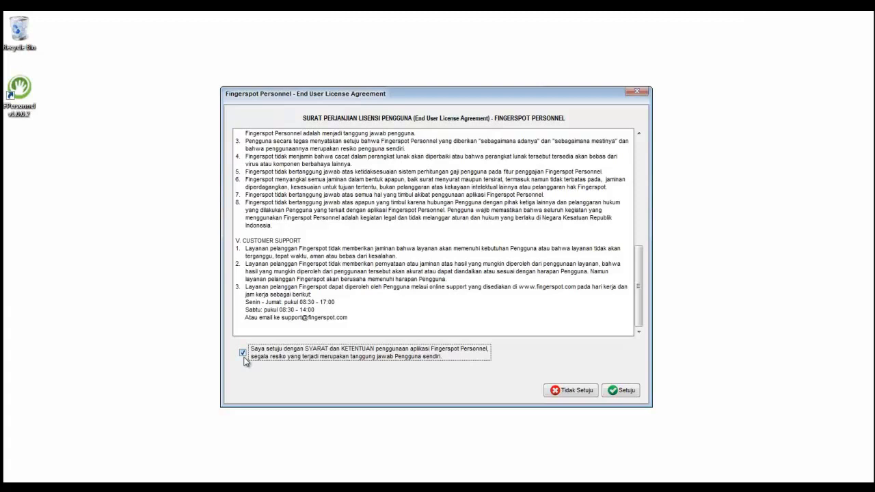
left_click(614, 390)
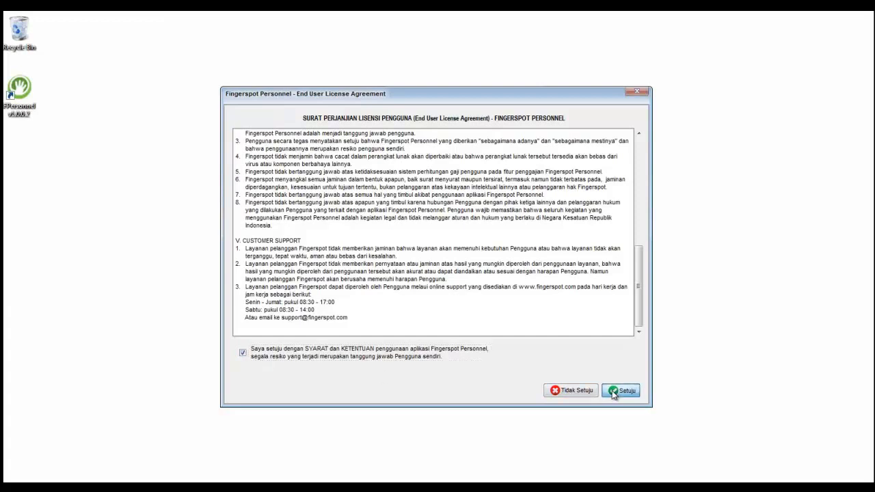
left_click(410, 276)
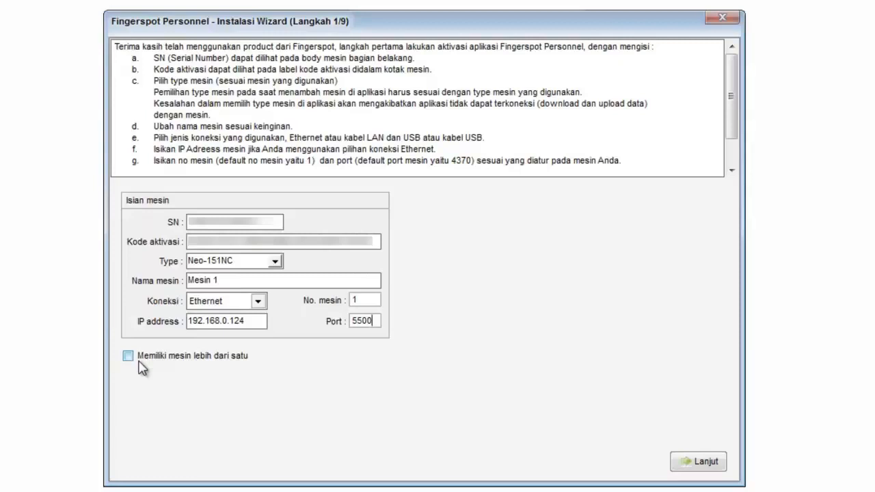
Register Neo-151NC machine Mesin 1 with its serial number, activation code, Ethernet, IP 192.168.0.124 and port 5500, keeping the default admin account.
left_click(701, 463)
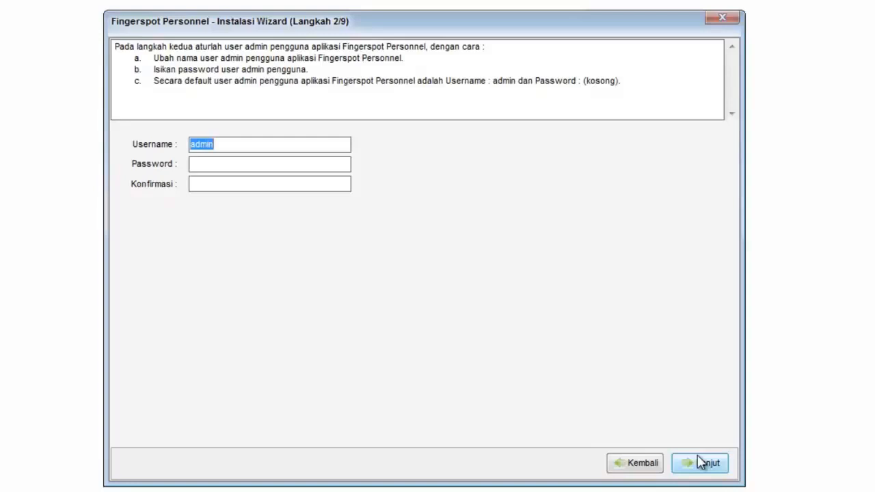
left_click(701, 462)
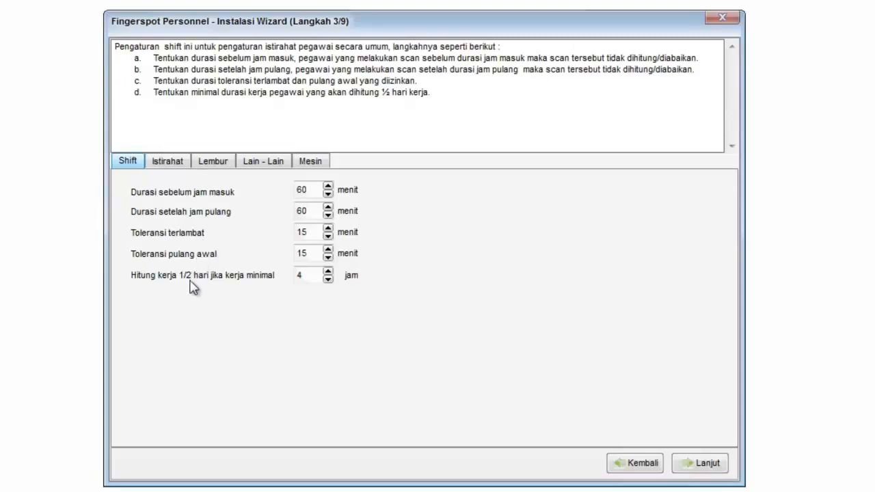
Review the Istirahat, Lembur, Lain - Lain and Mesin settings and accept them with Fingerspot as the company name.
left_click(181, 169)
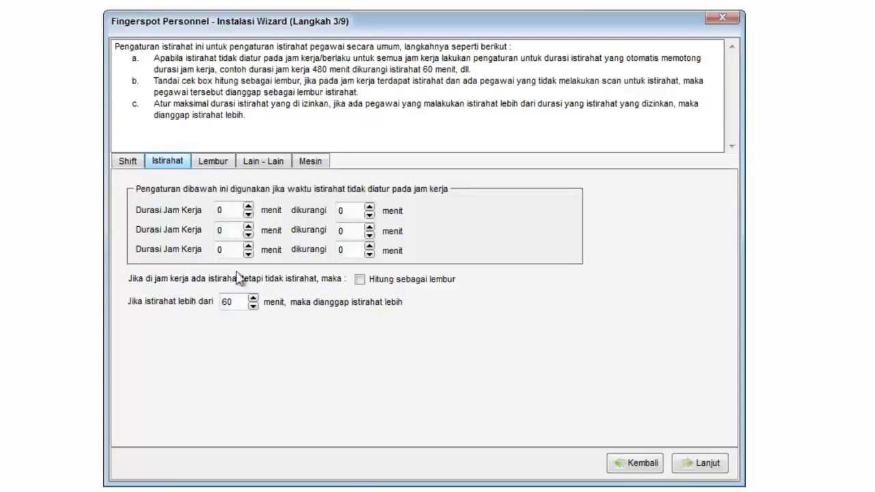
left_click(222, 174)
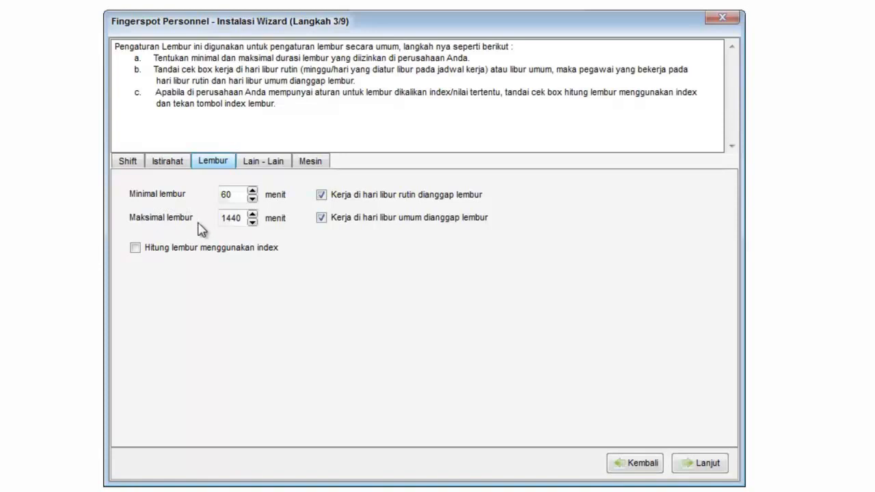
left_click(257, 166)
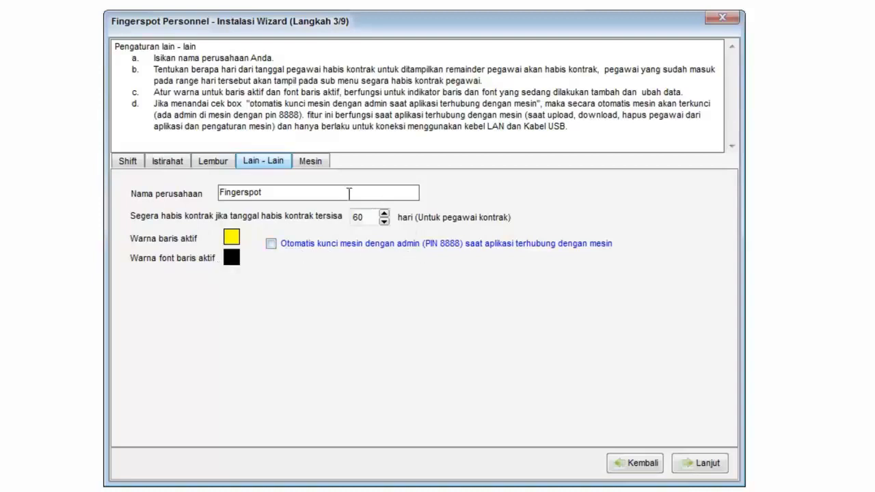
left_click(317, 164)
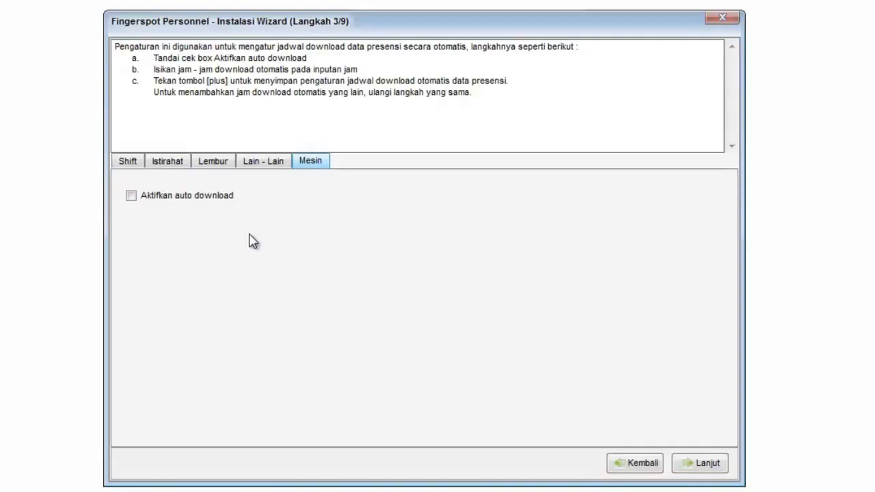
left_click(691, 469)
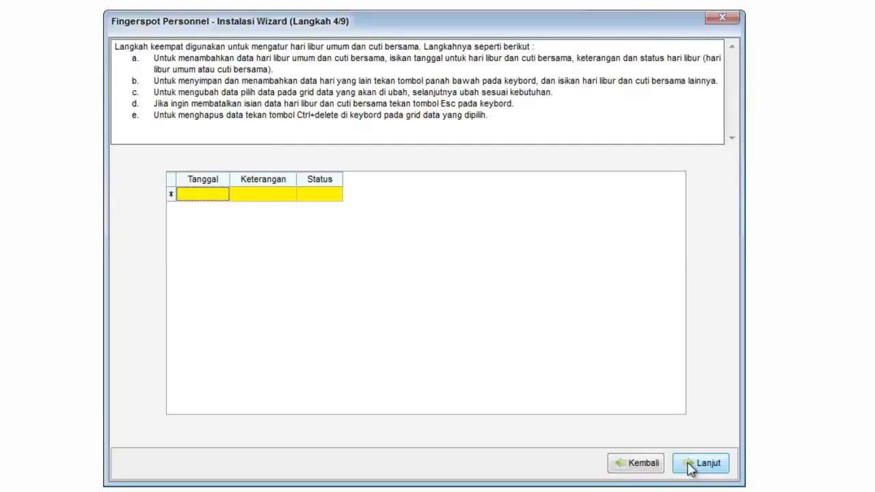
Enter Idhul fitri holidays: 17-07-2015 and 18-07-2015 as Hari Libur, and 19-07-2015 as Cuti Bersama.
left_click(203, 194)
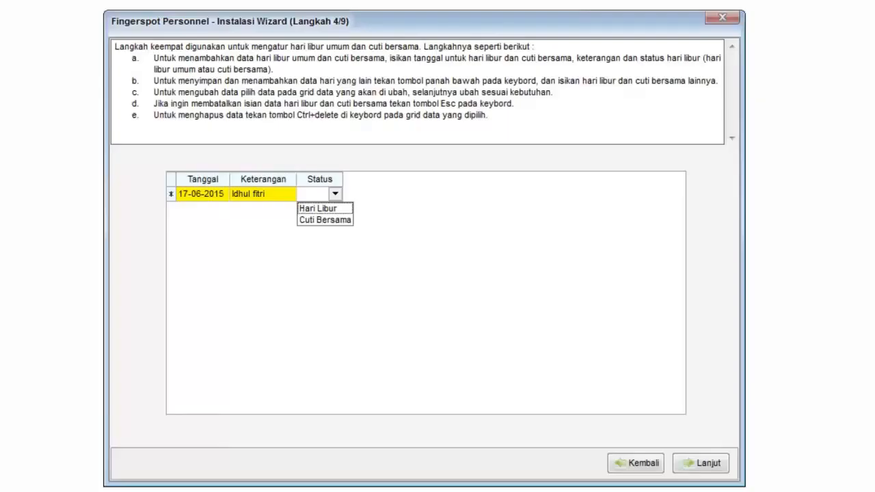
left_click(356, 205)
key("Return")
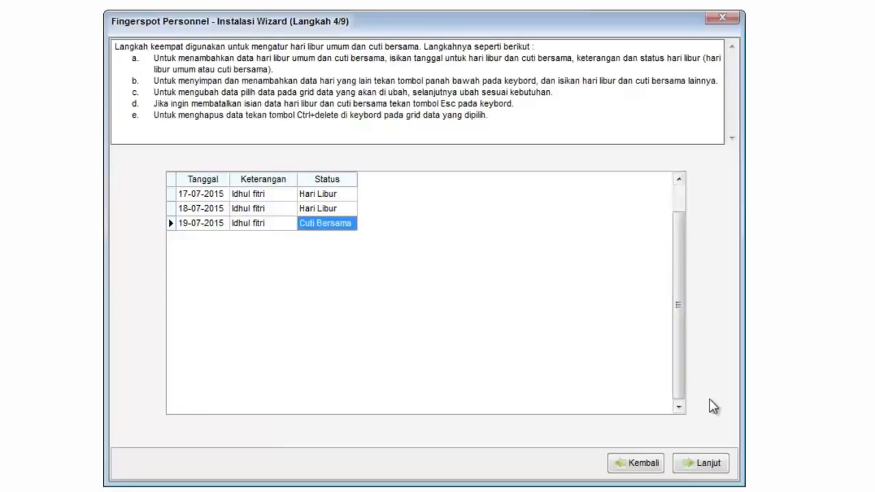
left_click(689, 458)
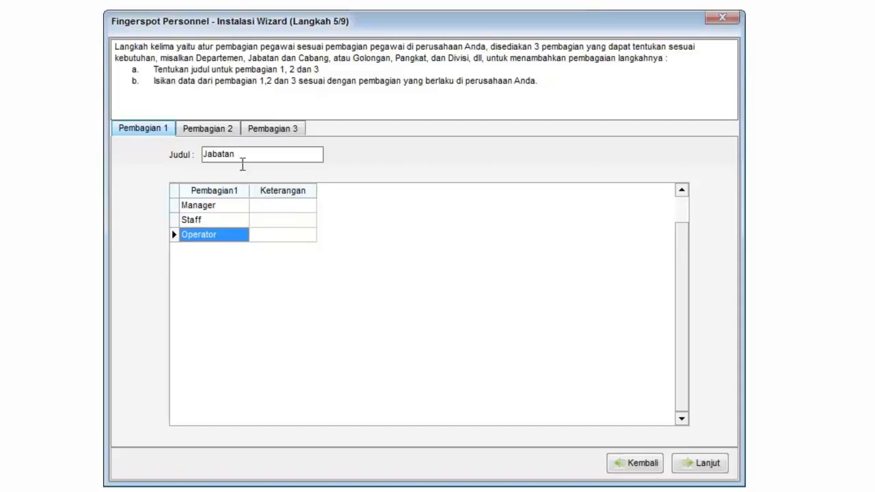
Look through the three employee division lists and add Produksi to the Jabatan division.
left_click(224, 131)
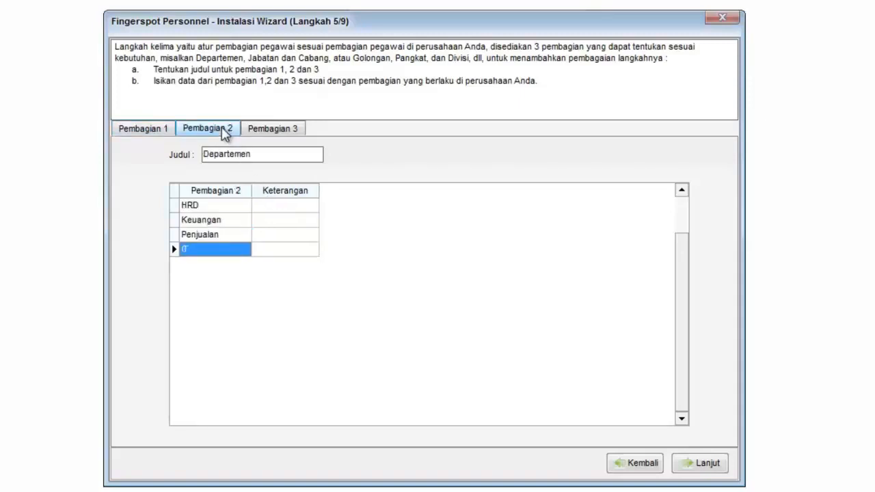
left_click(260, 133)
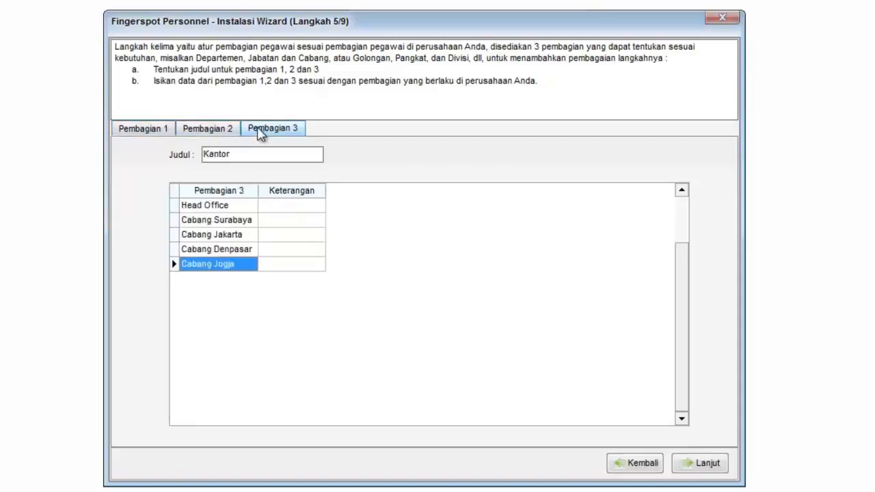
left_click(168, 131)
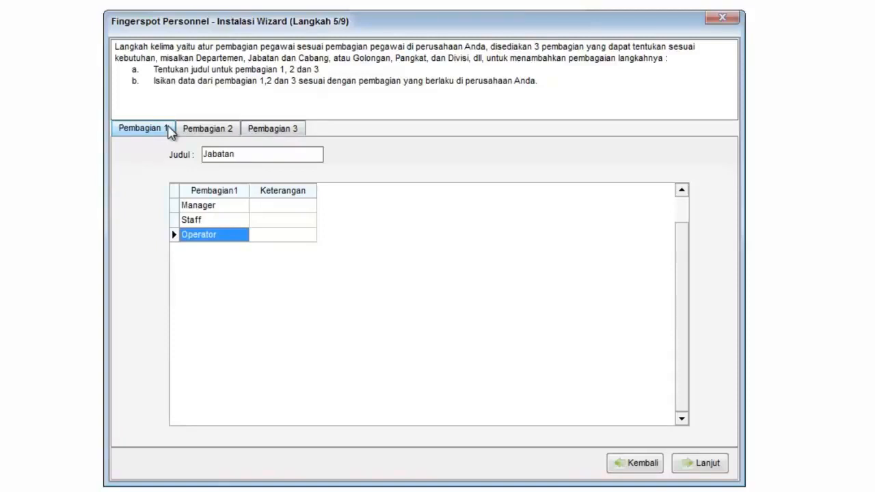
key("Down")
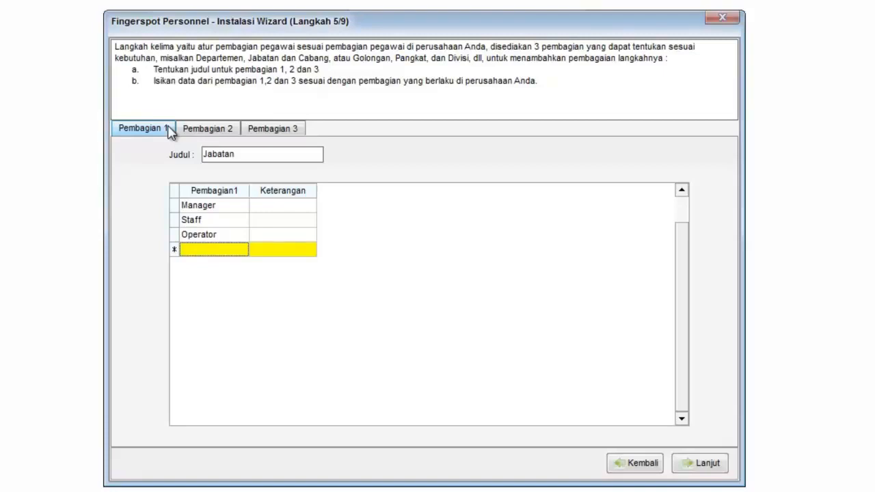
type("Produksi")
key("Tab")
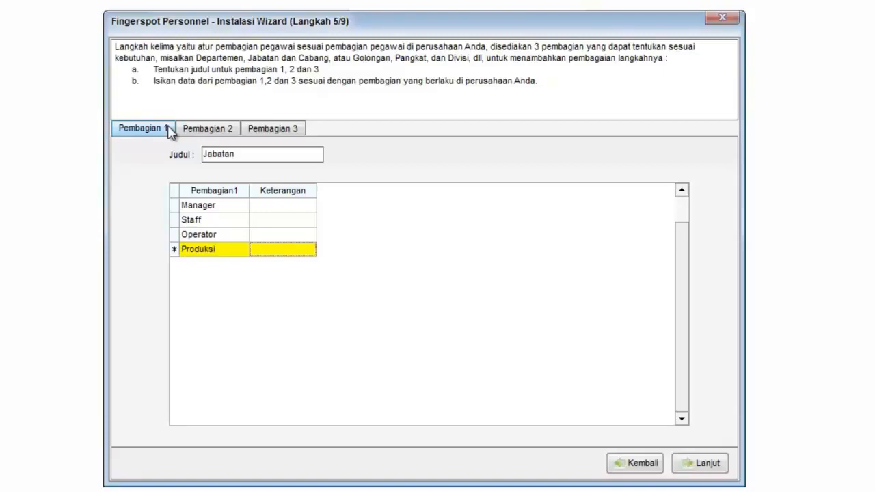
key("Down")
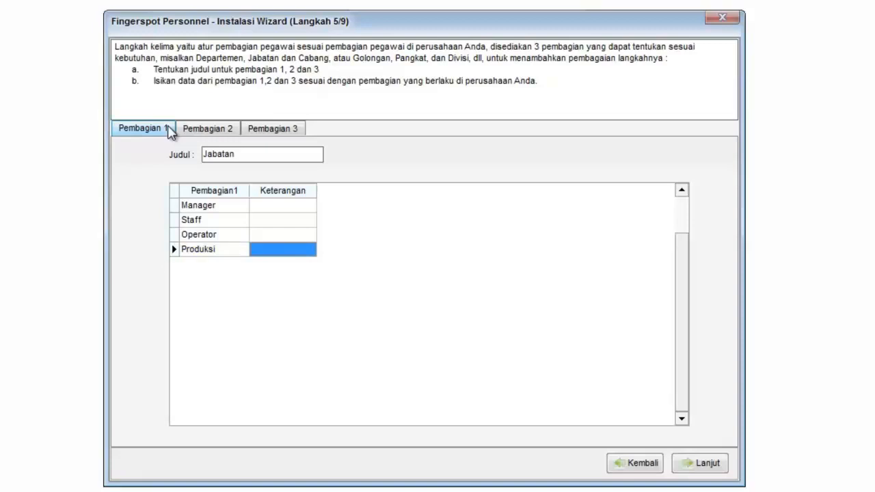
Accept the divisions and add working hours Pagi, code Pagi, 06:00 to 14:00, Durasi efektif, counted as 1, using Setup Jadwal Normal.
left_click(705, 465)
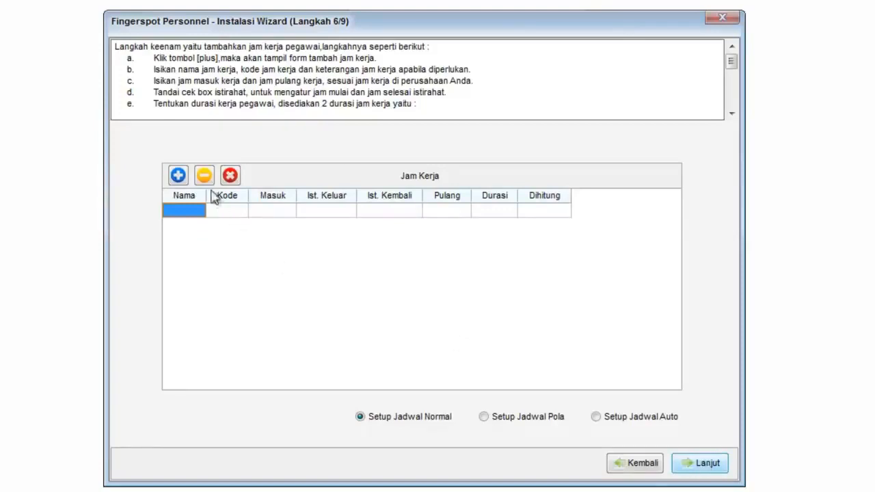
left_click(178, 175)
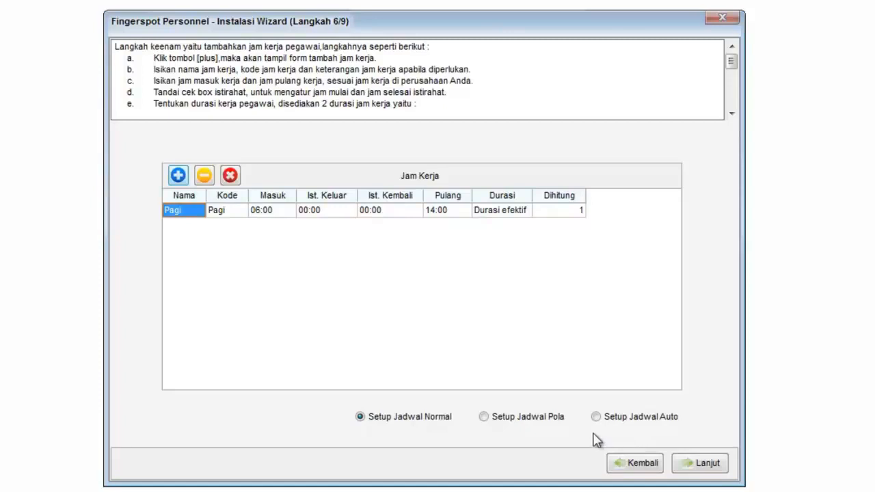
left_click(708, 465)
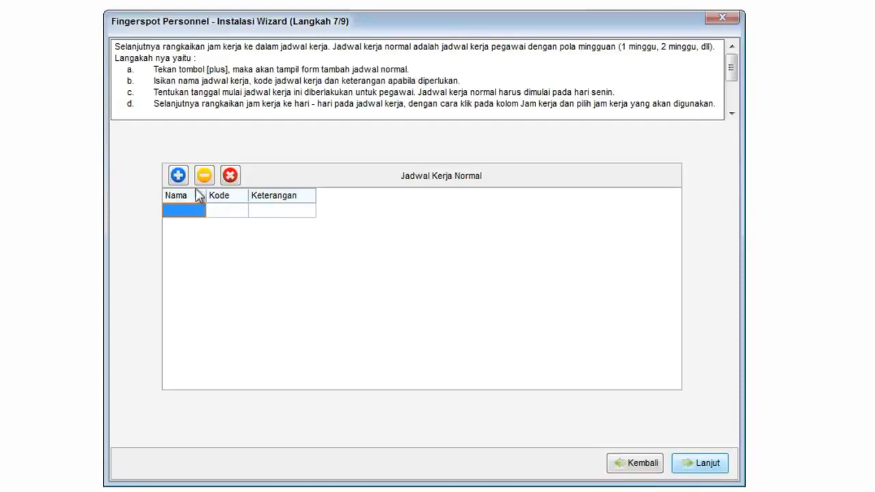
Create a normal work schedule named Jadwal normal with code JN.
left_click(178, 175)
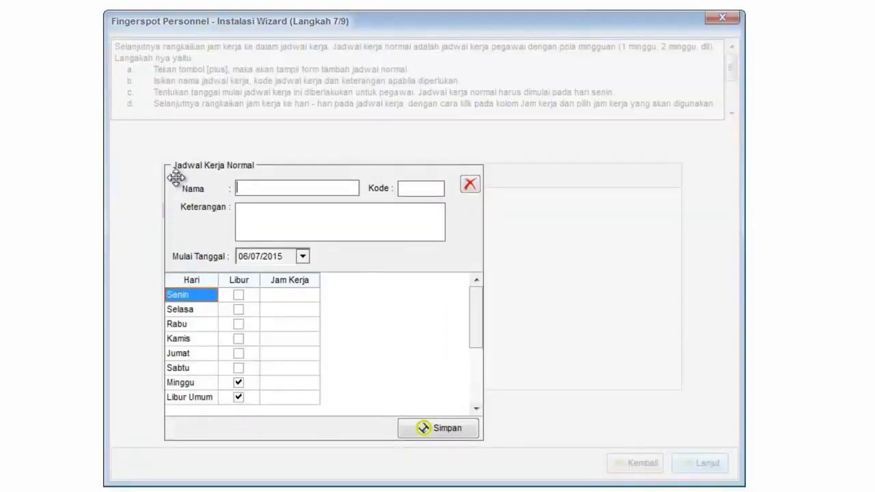
type("Jadwal normal")
key("Tab")
type("JN")
key("Tab")
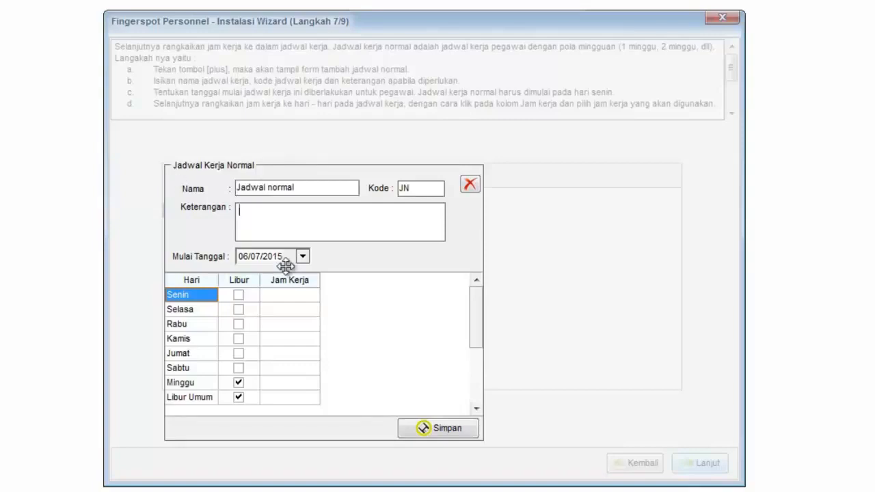
Set the schedule's start date to 04/05, assign Pagi to Senin through Sabtu, and save it despite the days without working hours.
left_click(287, 262)
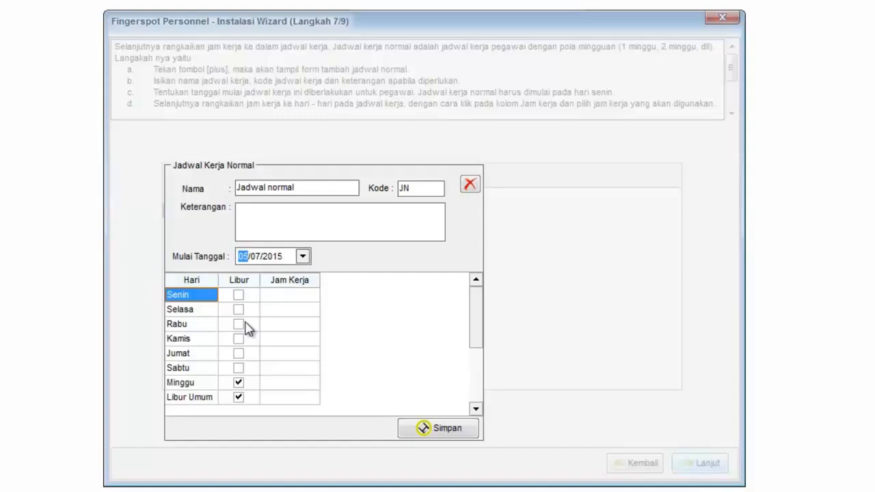
left_click(289, 295)
left_click(298, 310)
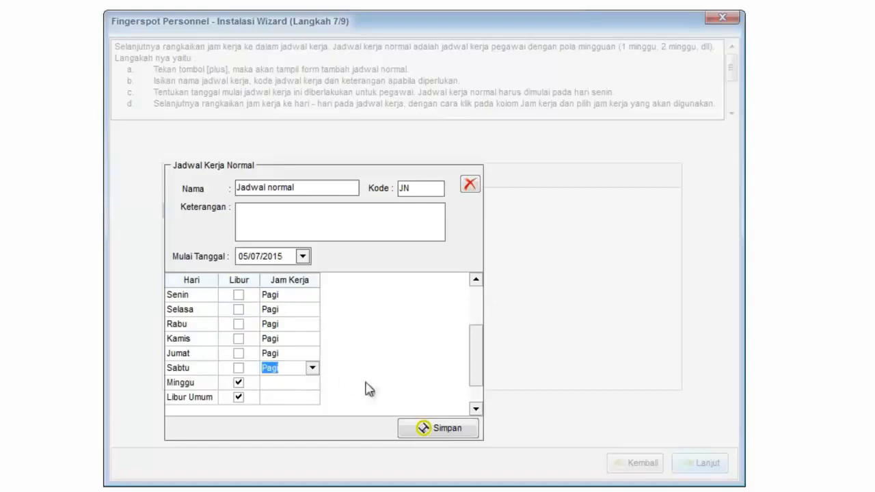
left_click(448, 429)
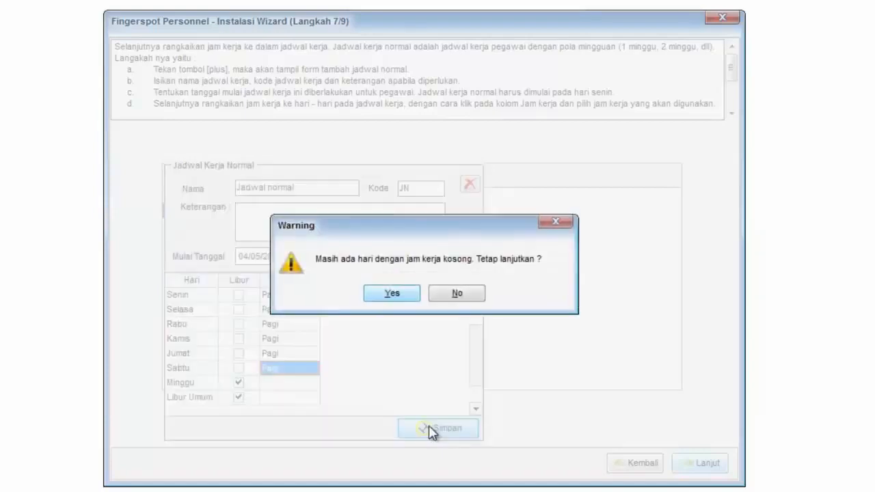
left_click(411, 294)
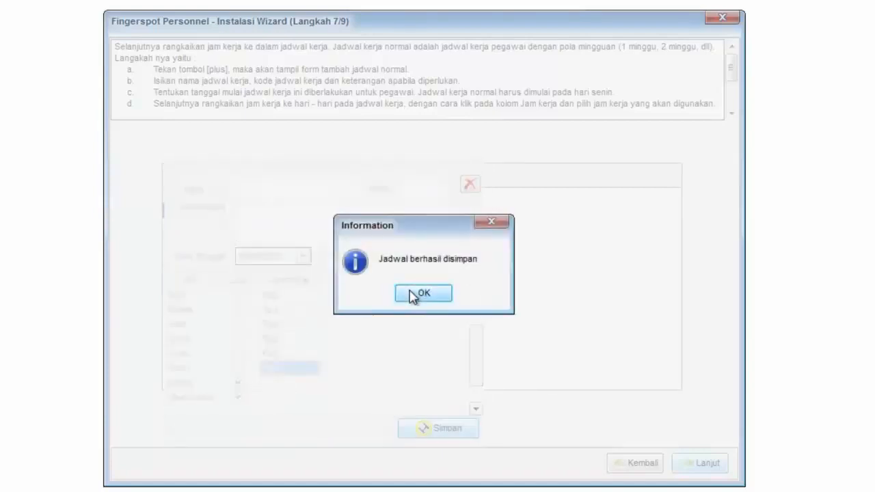
left_click(410, 297)
Go back to the Jam Kerja page to review the schedule setup options, and return to Jadwal Kerja Normal.
left_click(629, 455)
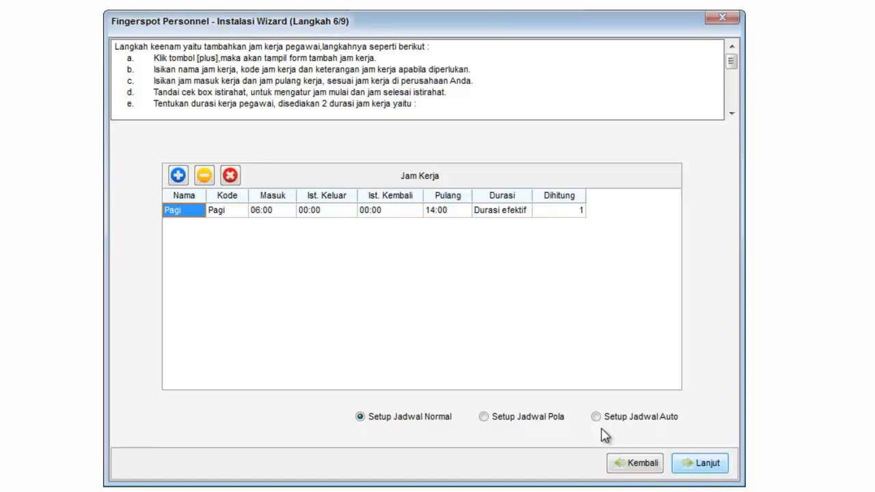
left_click(694, 459)
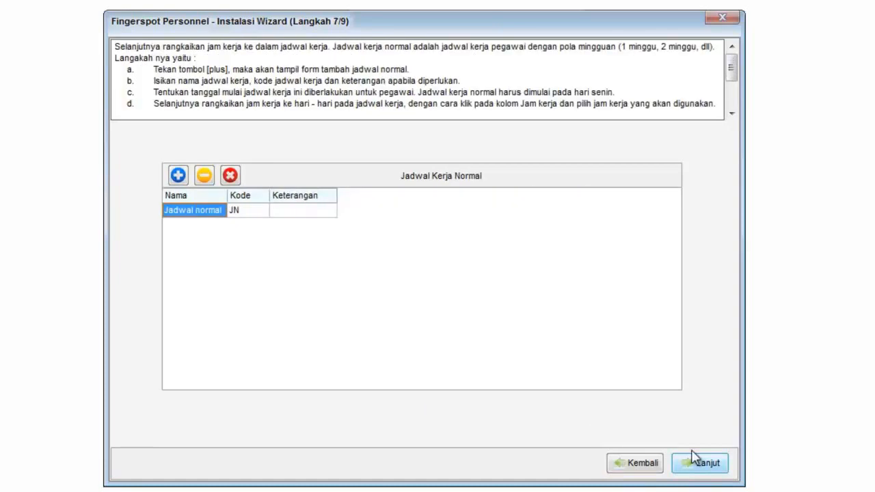
Continue to the employee import stage, open the employee template in Excel, and save the workbook Import with the employee data.
left_click(694, 459)
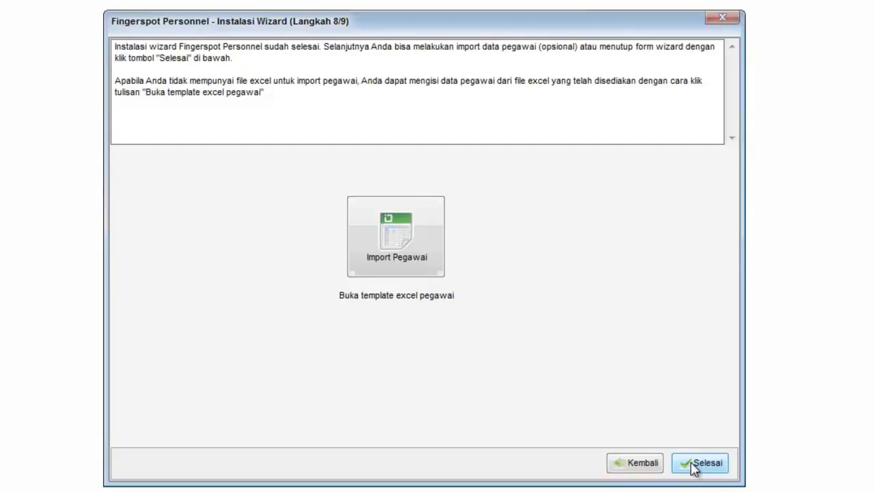
left_click(413, 306)
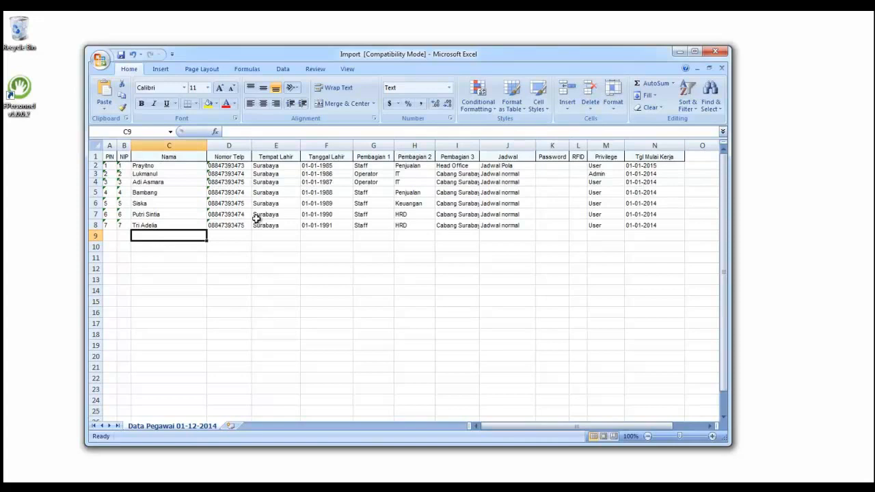
left_click(121, 58)
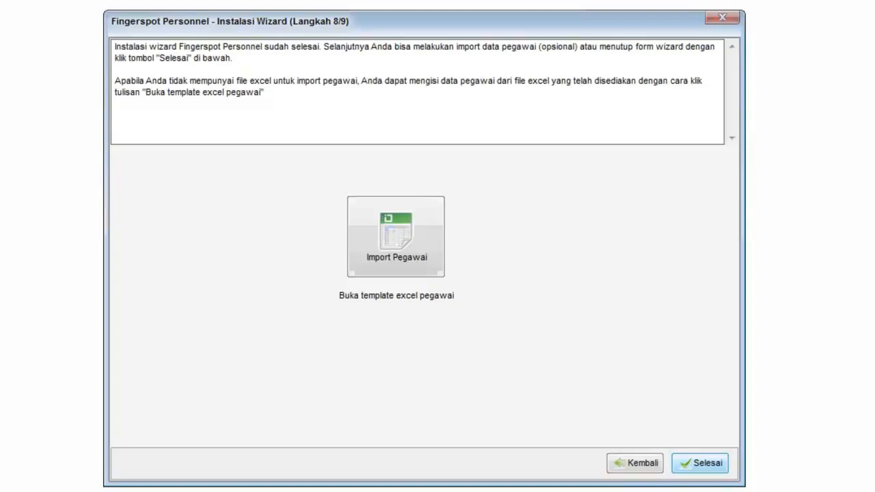
Import the employees from sheet Data Pegawai 01-12-2014 of Import.xls, and go back to finish the setup wizard.
left_click(396, 240)
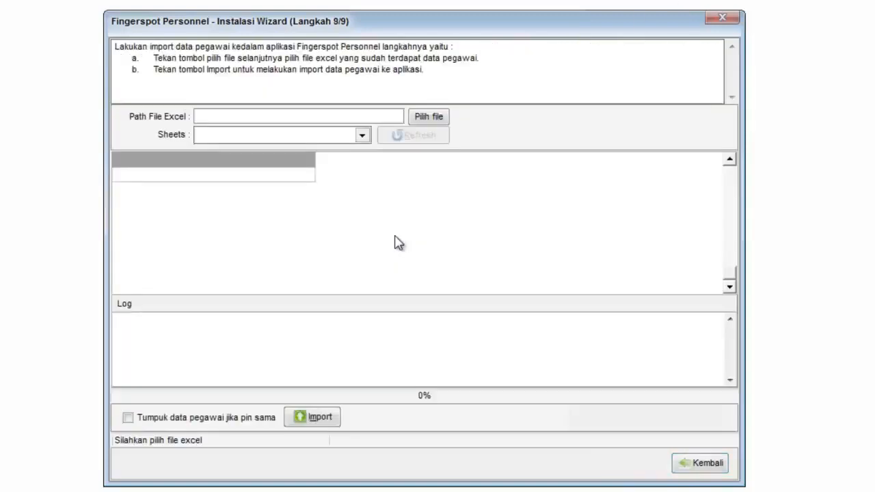
left_click(430, 117)
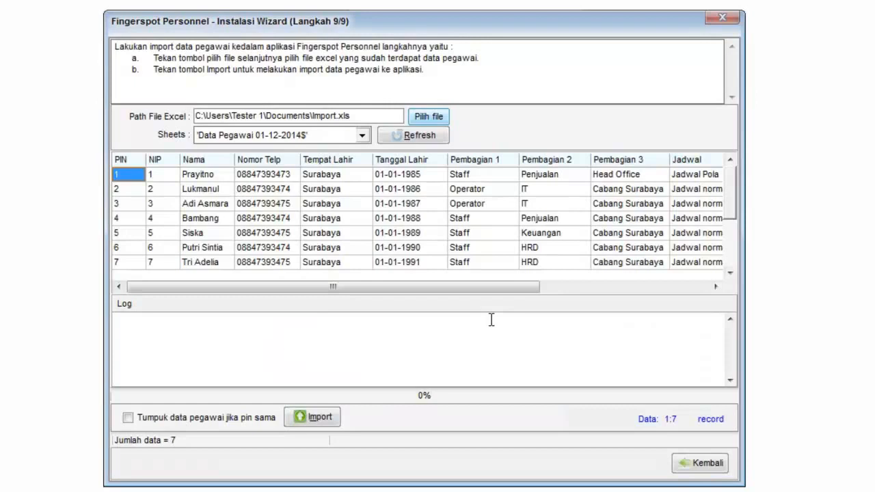
key("alt+i")
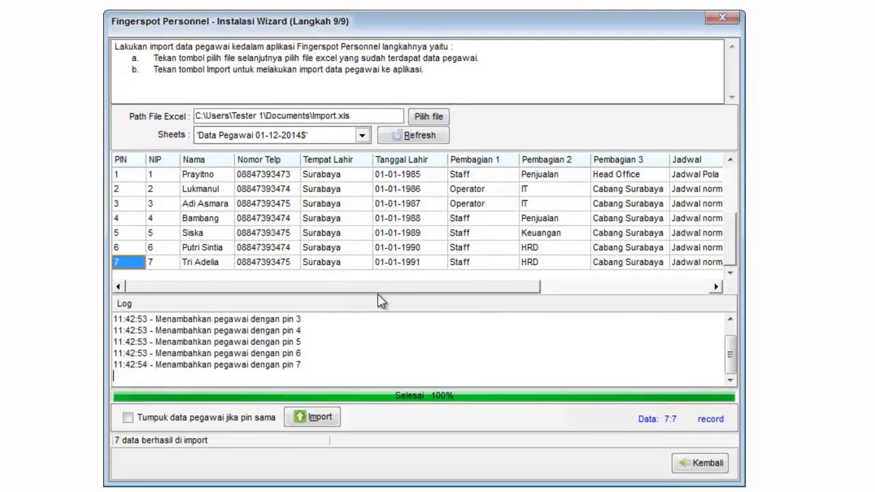
left_click(696, 465)
left_click(696, 466)
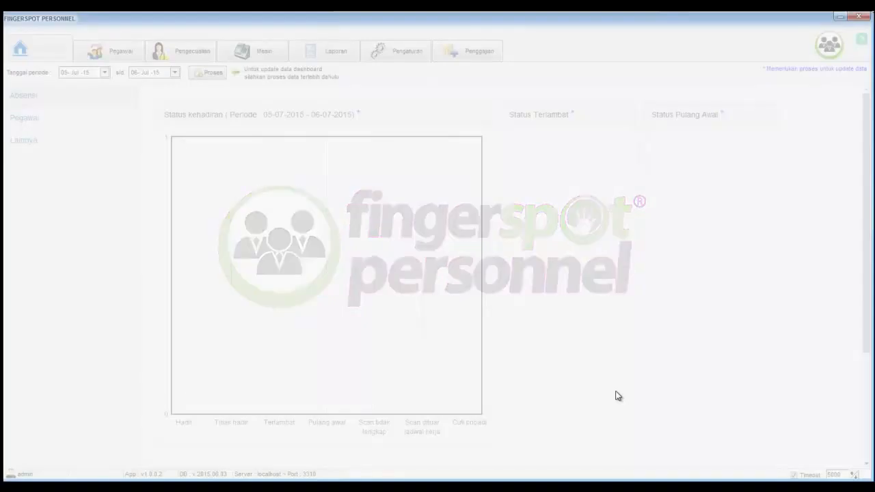